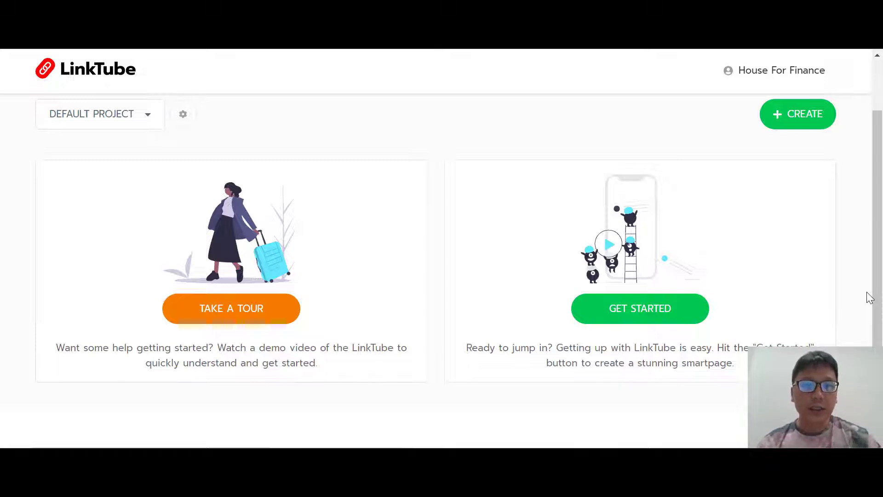
# Watch and close the LinkTube demo video, then open the template picker for a new smartpage.
pyautogui.click(225, 317)
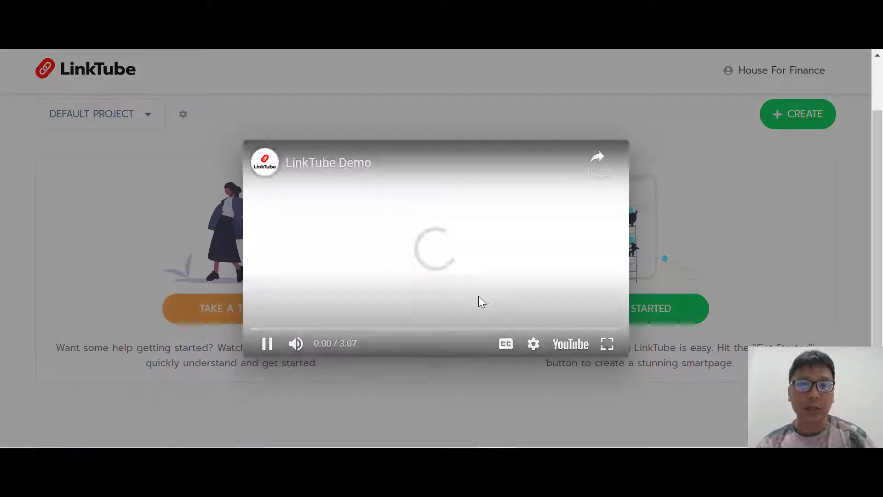
pyautogui.click(844, 318)
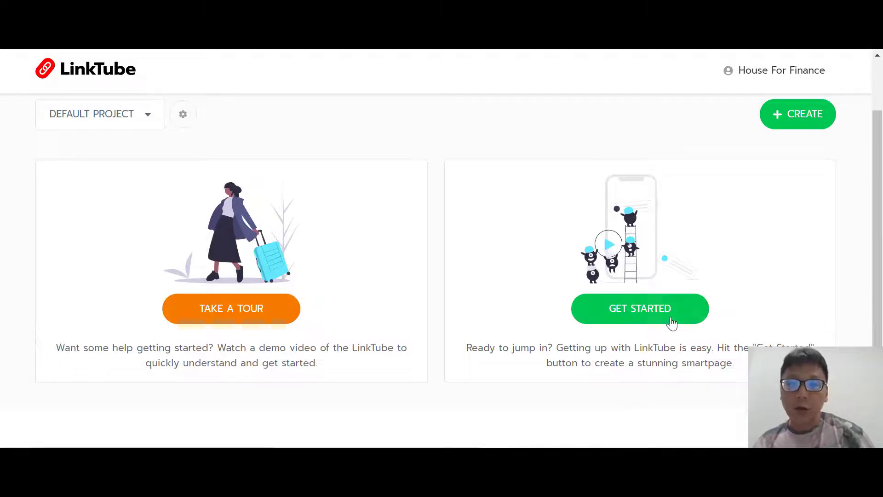
pyautogui.click(657, 316)
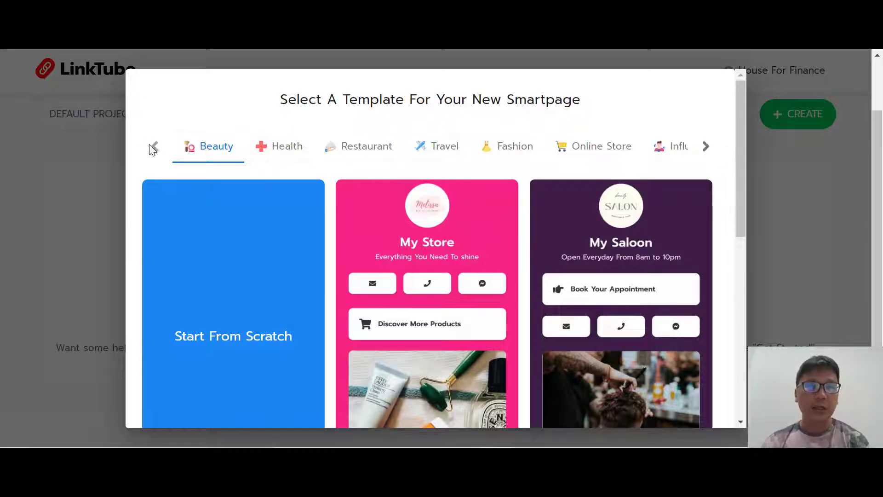
# Browse the Health, Restaurant, Travel, Fashion, Online Store and Influencer template categories.
pyautogui.click(279, 154)
pyautogui.click(353, 152)
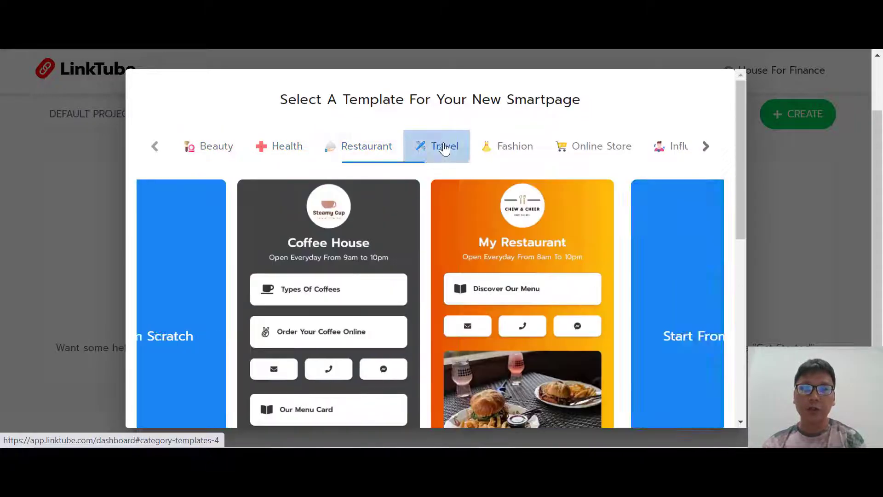
pyautogui.click(444, 148)
pyautogui.click(502, 149)
pyautogui.click(598, 152)
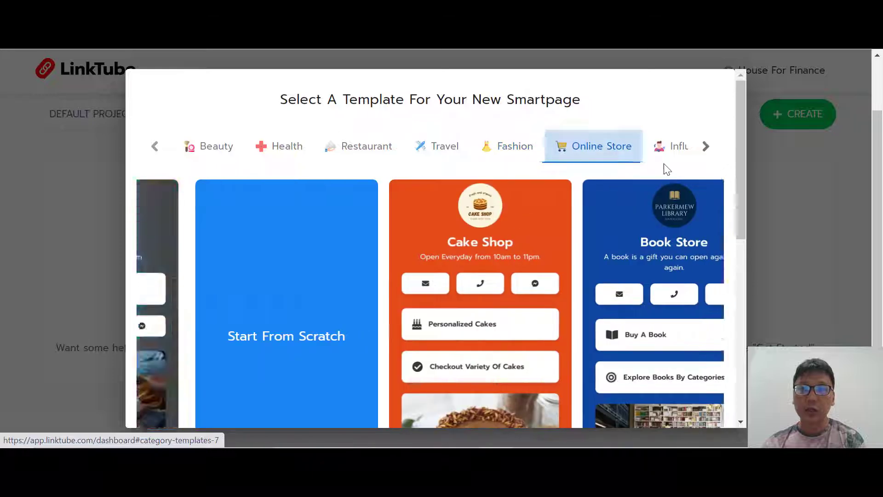
pyautogui.click(667, 149)
pyautogui.click(705, 146)
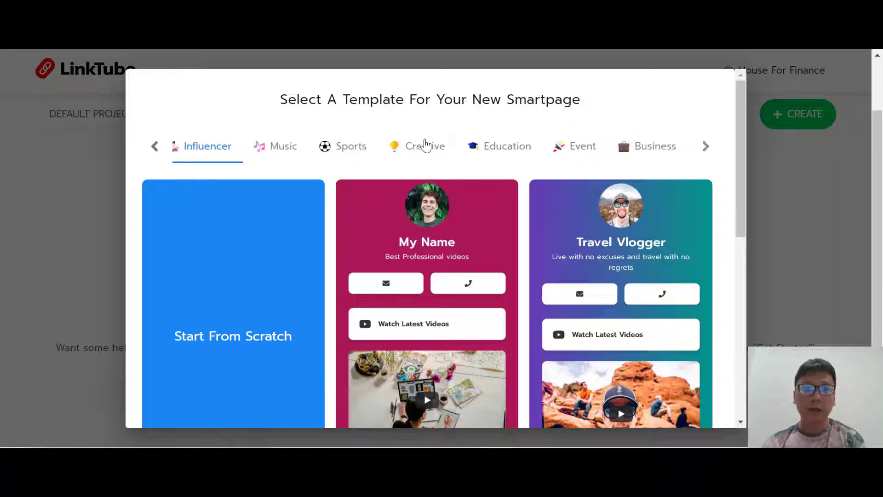
# Browse the Music, Sports, Creative, Education, Event and Business template categories.
pyautogui.click(285, 150)
pyautogui.click(347, 154)
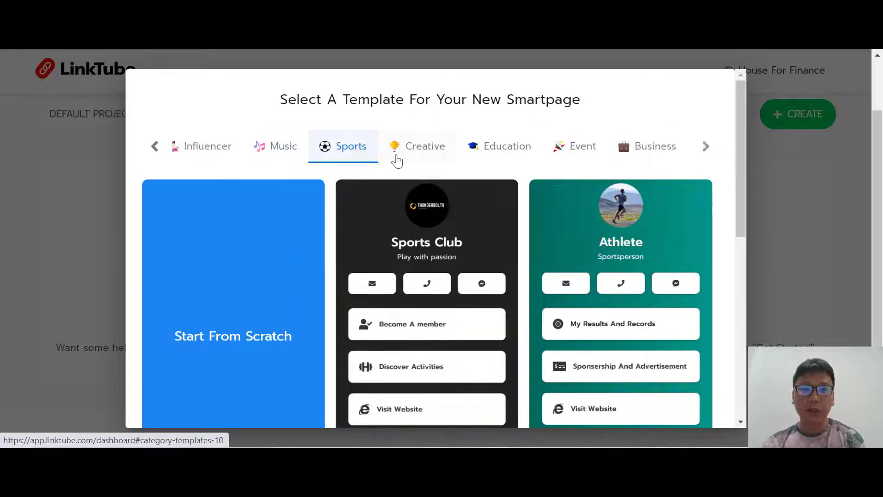
pyautogui.click(397, 160)
pyautogui.click(510, 157)
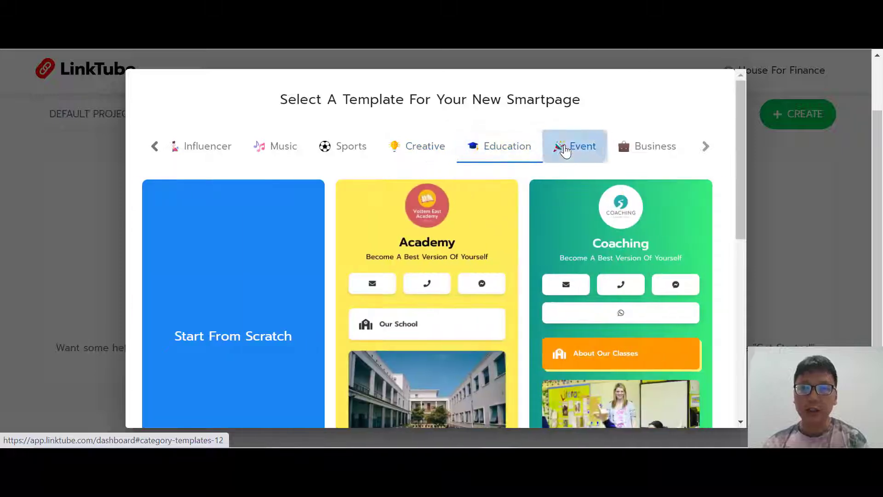
pyautogui.click(565, 150)
pyautogui.click(635, 151)
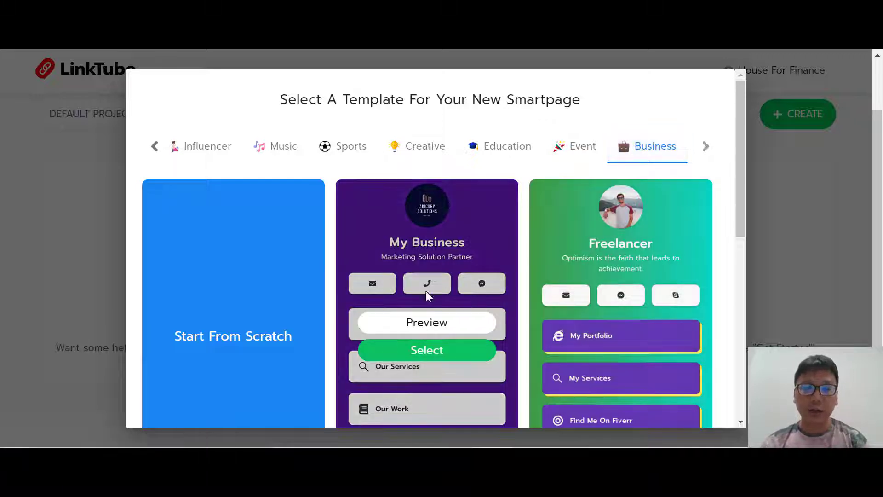
# Return to the Influencer templates showing My Name and Travel Vlogger.
pyautogui.moveTo(595, 334)
pyautogui.moveTo(453, 240)
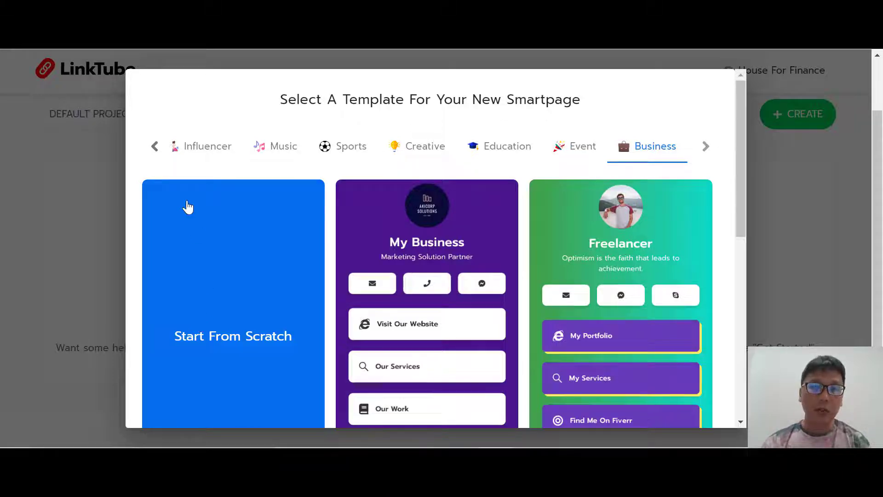
pyautogui.click(192, 148)
pyautogui.moveTo(502, 286)
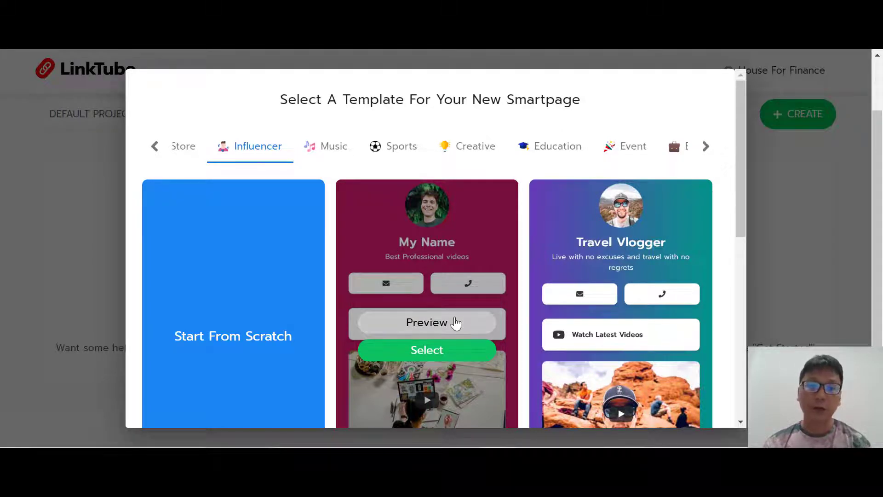
# Preview the My Name template full size, then select it to build the new page.
pyautogui.click(456, 323)
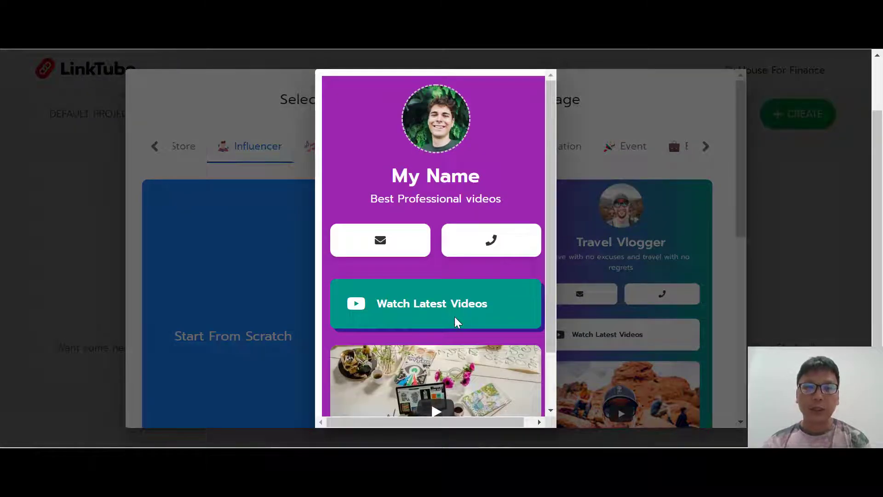
pyautogui.scroll(-7, 456, 323)
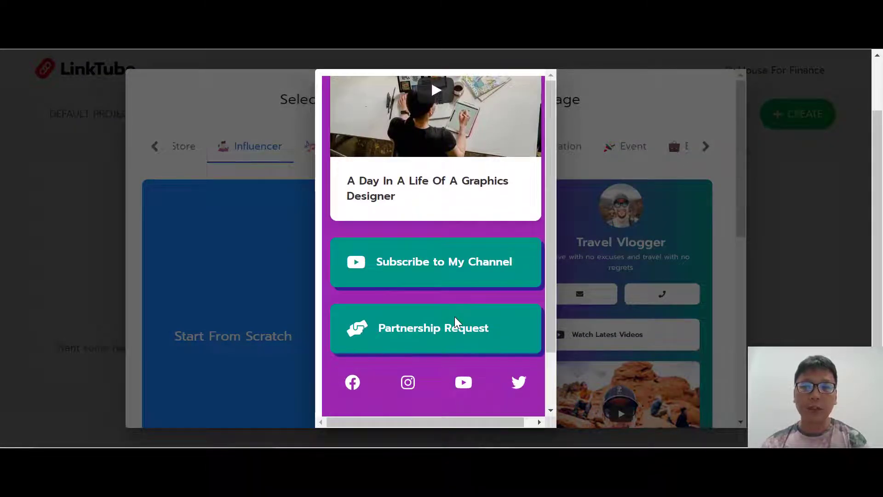
pyautogui.scroll(5, 456, 323)
pyautogui.click(834, 255)
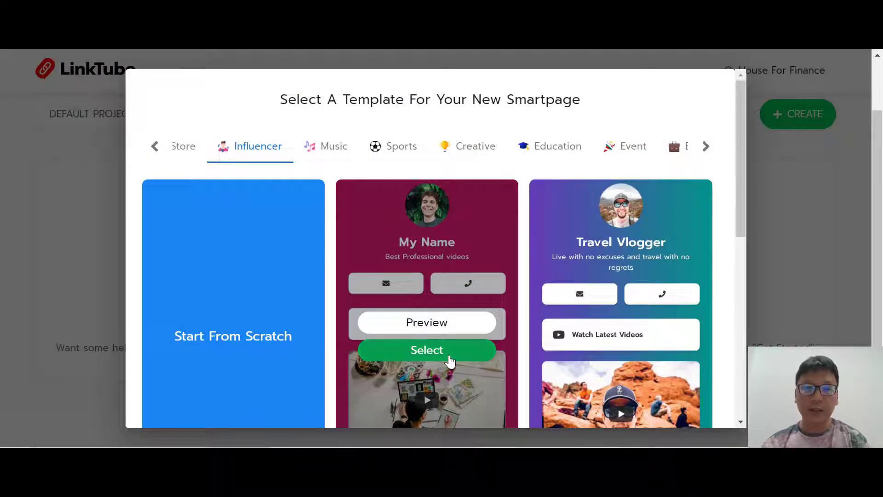
pyautogui.click(449, 361)
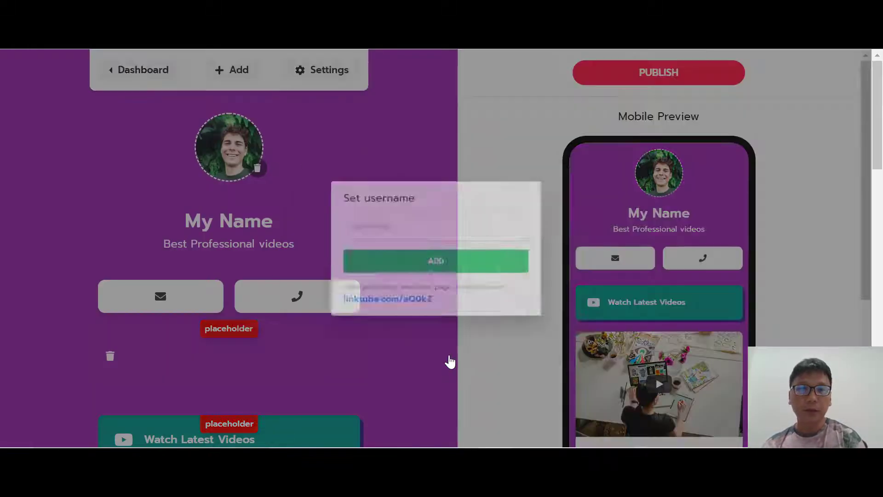
# Set the page username to topsaasreview and glance at the Add elements menu.
pyautogui.click(385, 224)
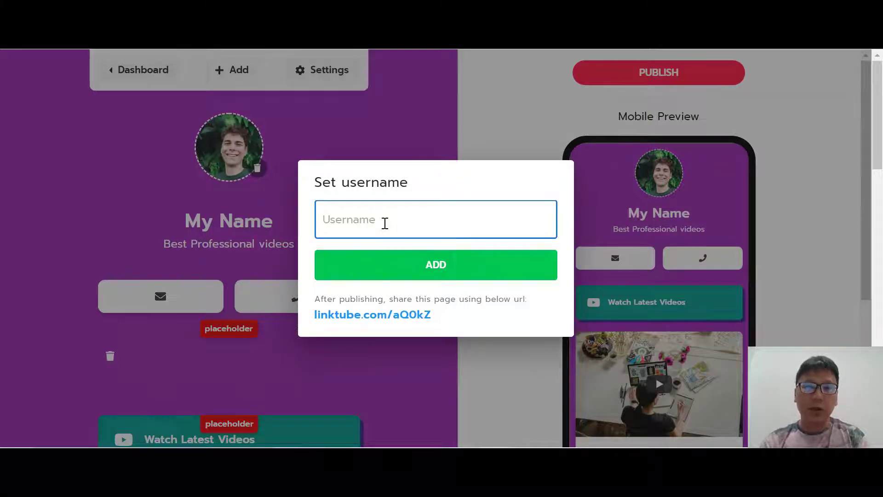
pyautogui.write('to')
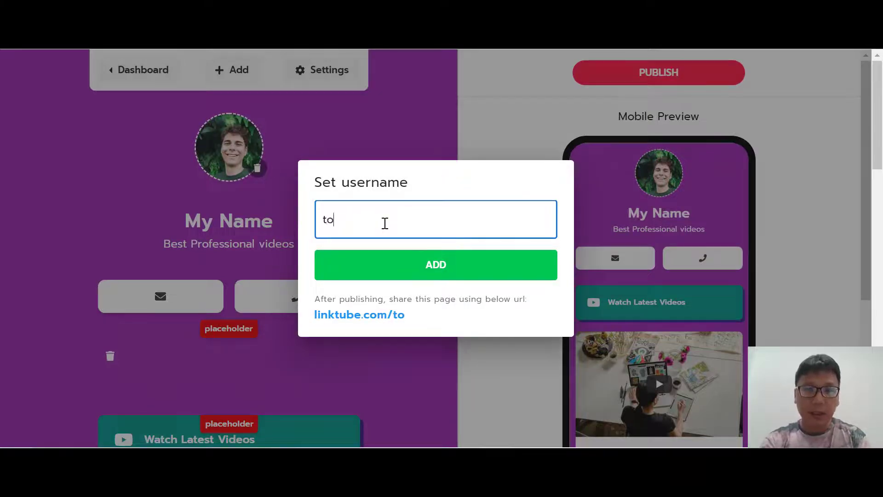
pyautogui.write('psaasreview')
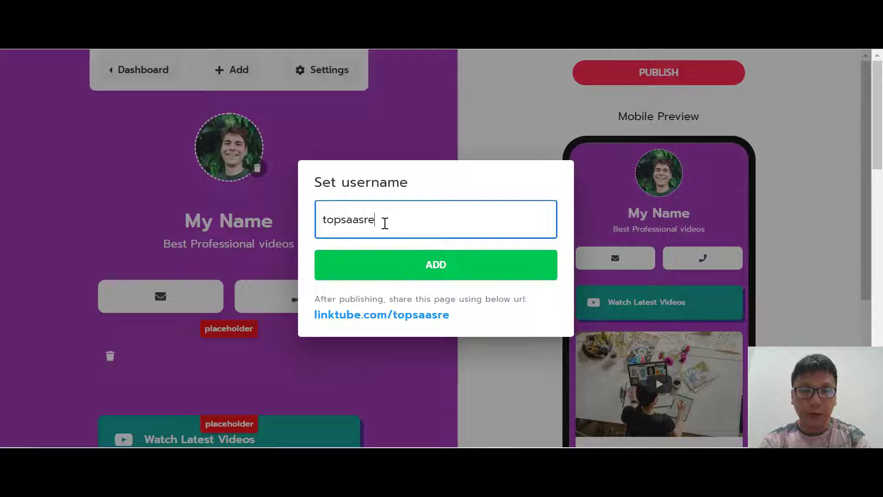
pyautogui.click(439, 267)
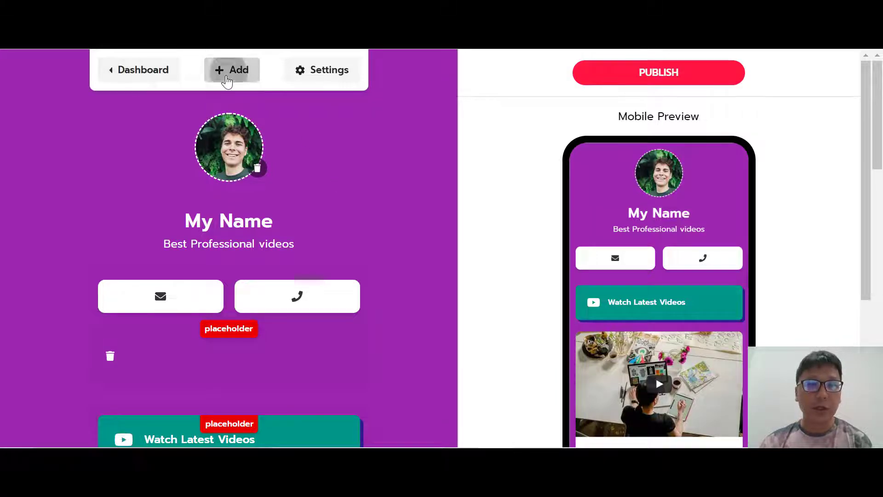
pyautogui.click(227, 79)
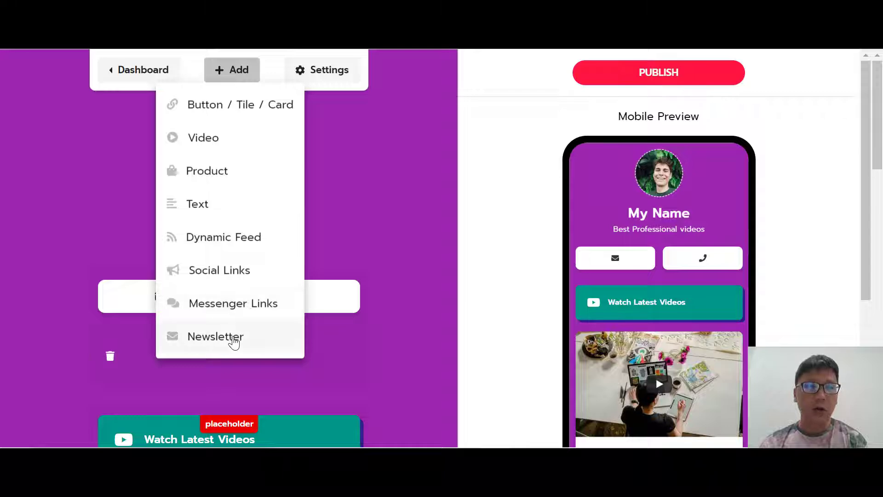
# Open Page Settings and scroll through its general options.
pyautogui.click(320, 76)
pyautogui.scroll(-2, 368, 230)
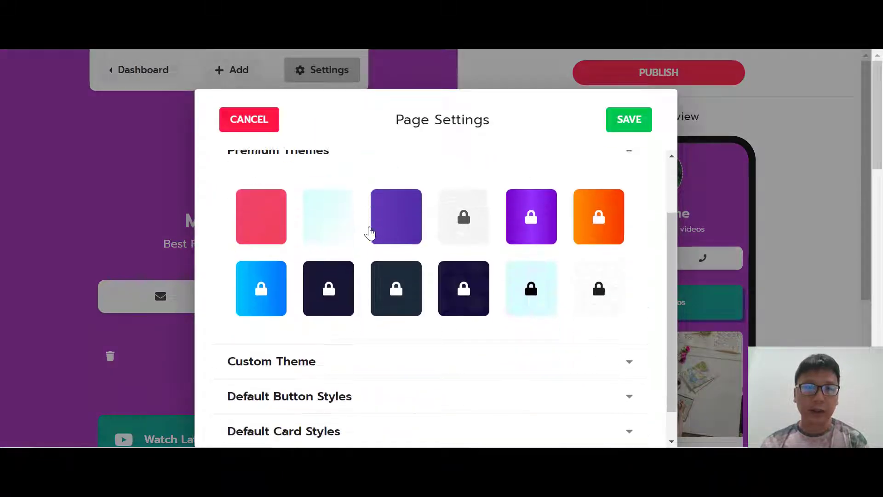
pyautogui.scroll(2, 368, 230)
pyautogui.scroll(-3, 394, 247)
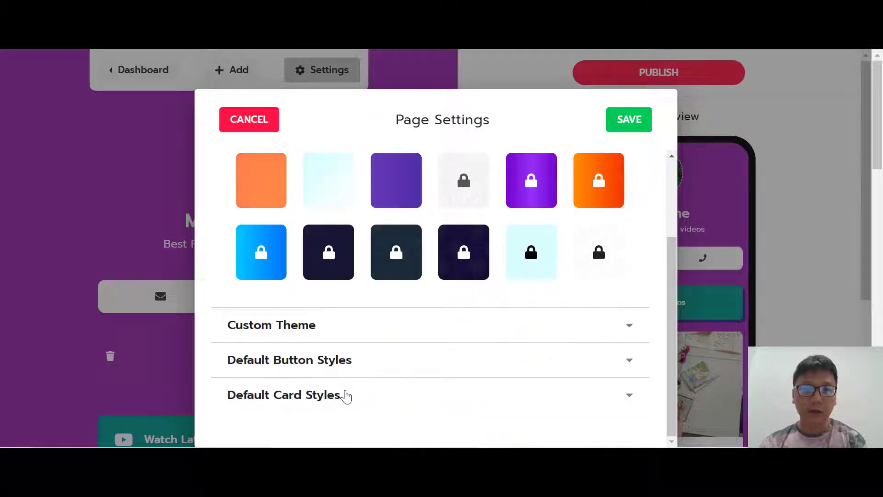
pyautogui.scroll(3, 442, 381)
# Review the SEO content fields and the Advance tab's linktube.com/topsaasreview custom URL.
pyautogui.click(438, 168)
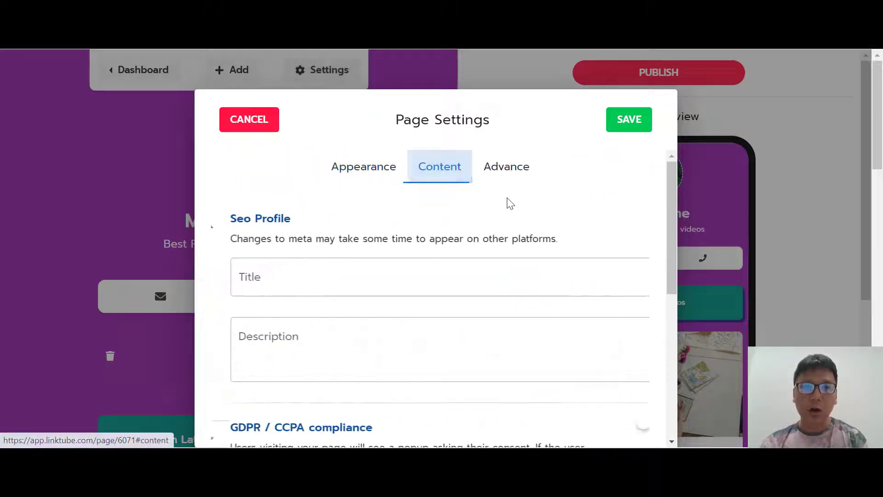
pyautogui.scroll(-1, 375, 281)
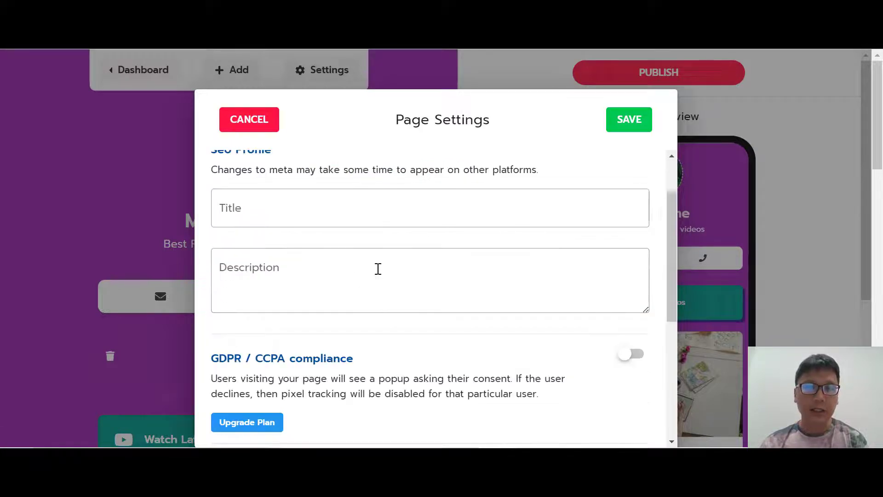
pyautogui.scroll(1, 376, 268)
pyautogui.scroll(-1, 345, 267)
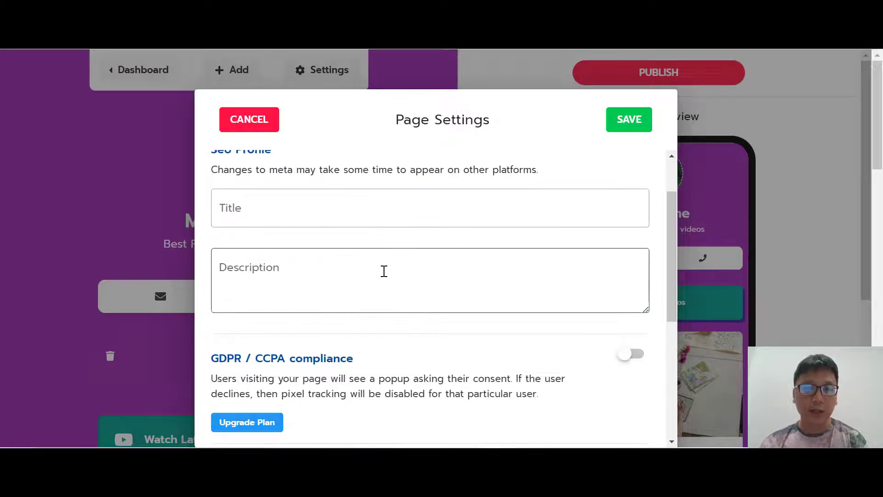
pyautogui.scroll(-1, 382, 270)
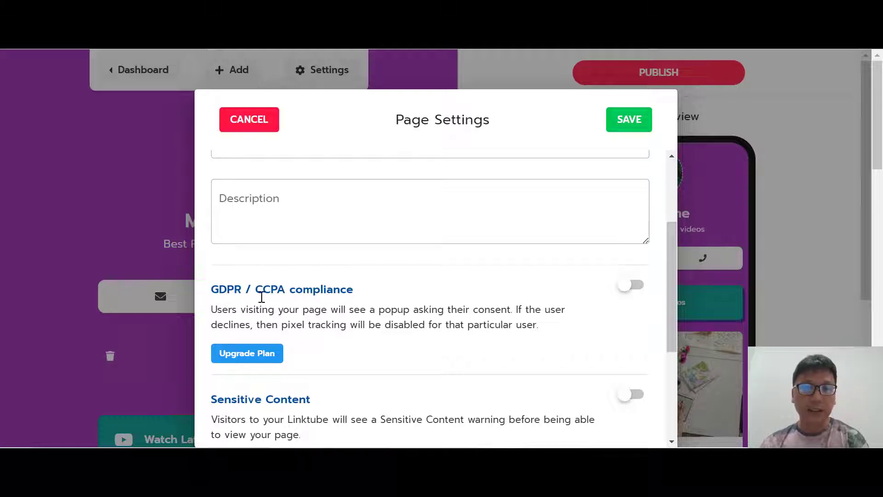
pyautogui.scroll(-4, 492, 340)
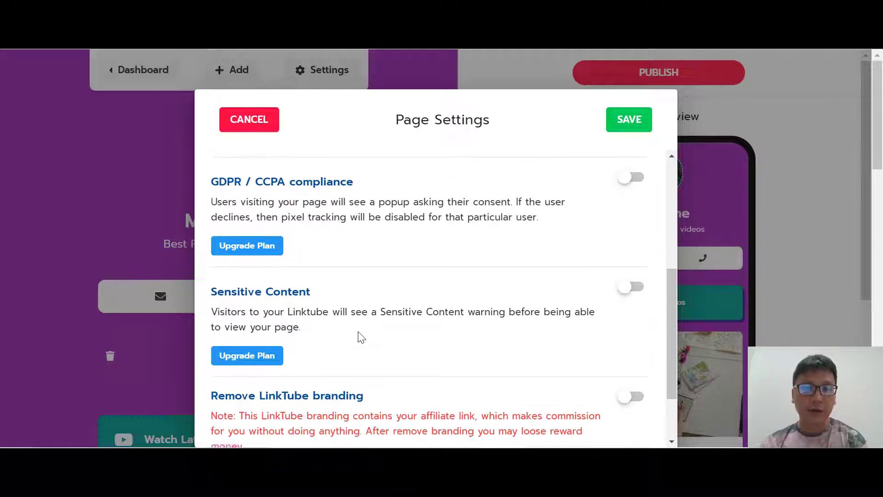
pyautogui.scroll(8, 467, 329)
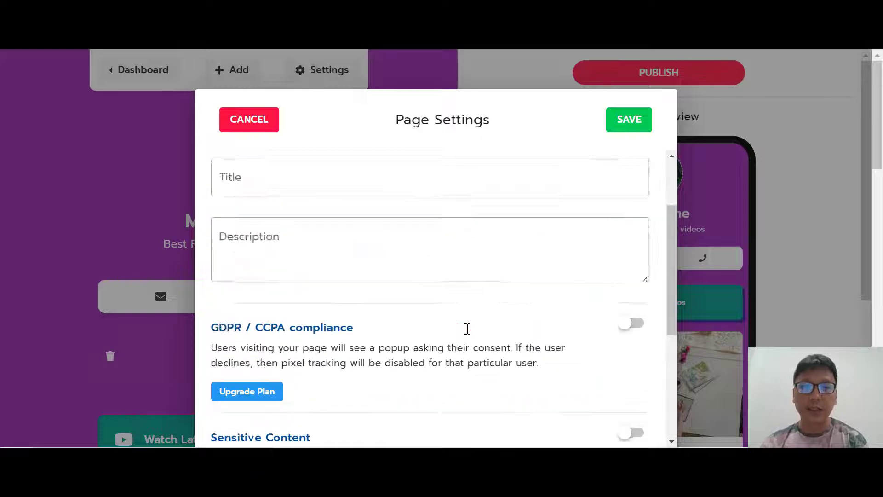
pyautogui.click(494, 173)
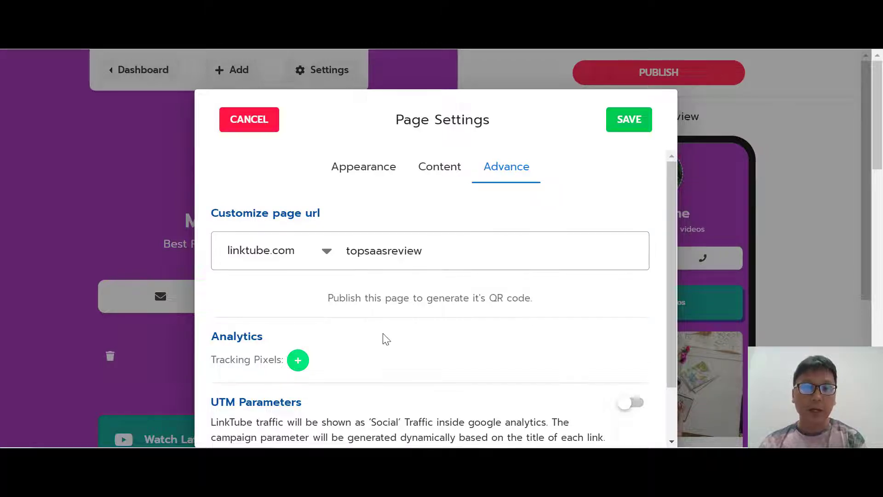
pyautogui.scroll(-3, 350, 325)
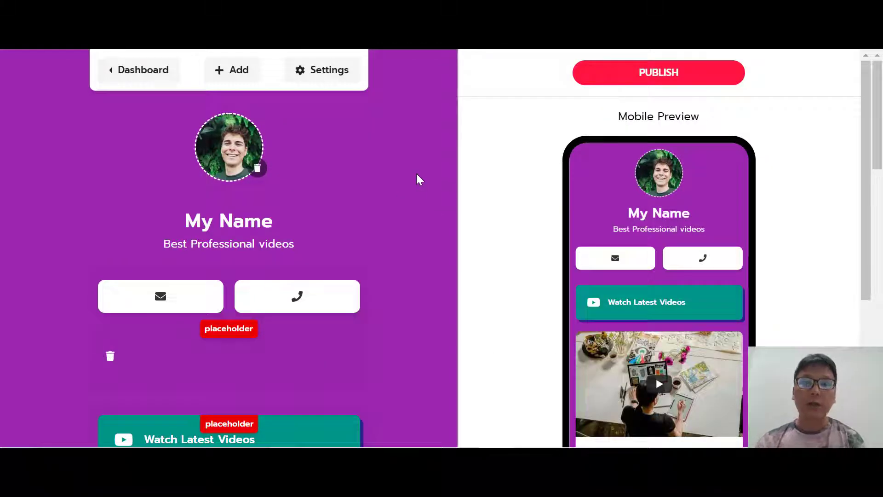
# Upload the 'sellix review' image as the avatar, with the crop circle centred on the face.
pyautogui.click(227, 161)
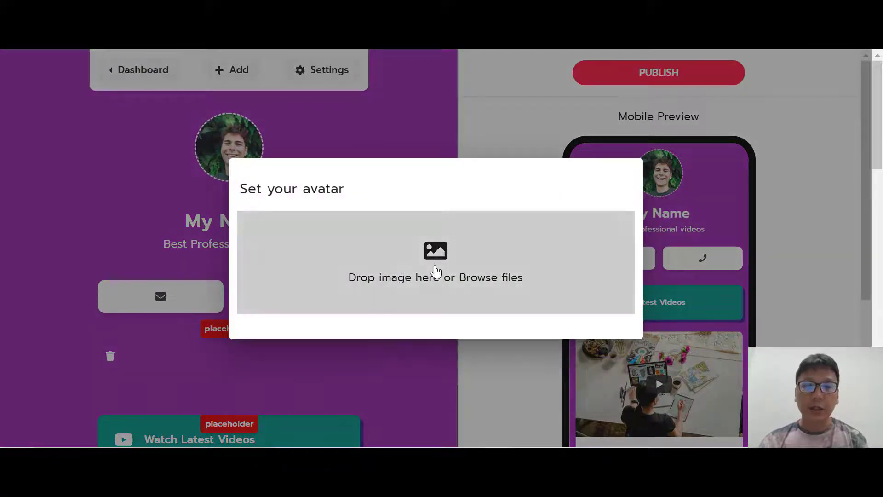
pyautogui.click(435, 276)
pyautogui.click(184, 124)
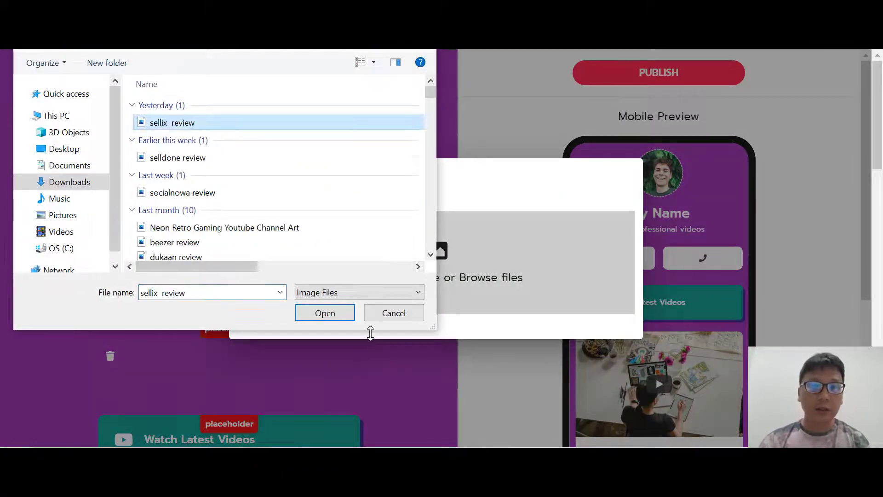
pyautogui.click(349, 314)
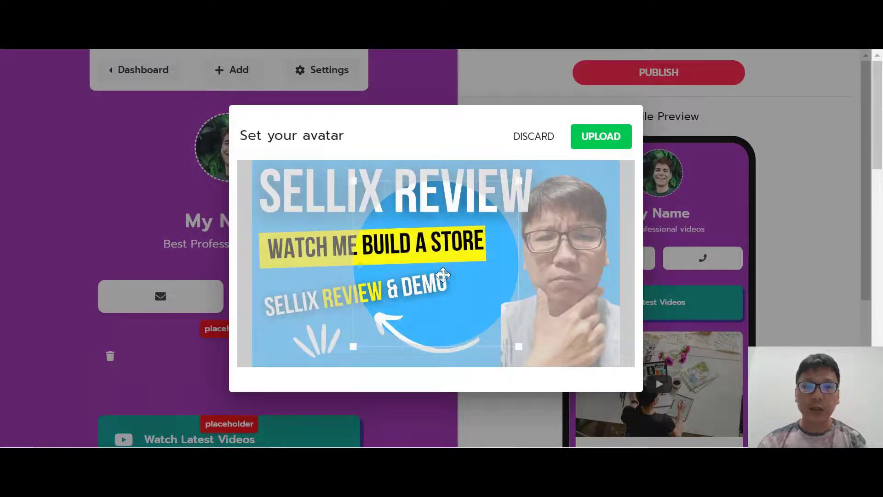
pyautogui.moveTo(476, 288); pyautogui.dragTo(578, 269)
pyautogui.click(615, 138)
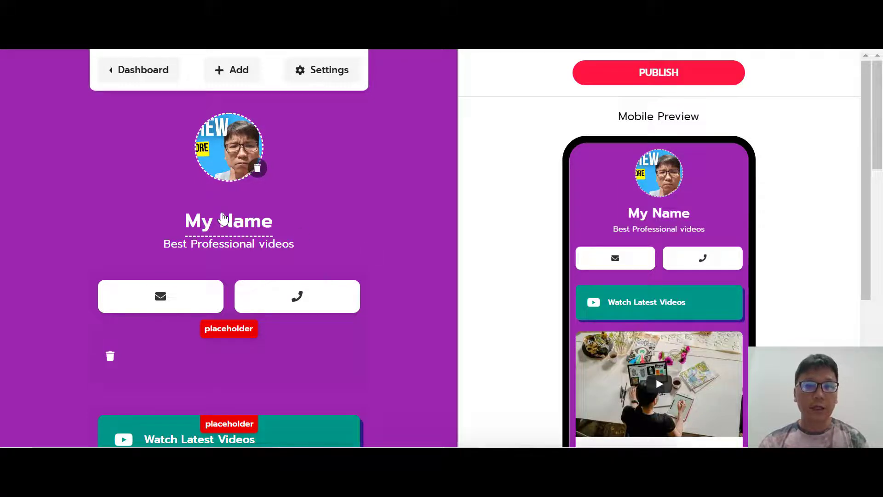
# Replace title My Name with TopSaasReview and the description with 'Review Saas product', then save.
pyautogui.click(232, 220)
pyautogui.moveTo(304, 309); pyautogui.dragTo(198, 307)
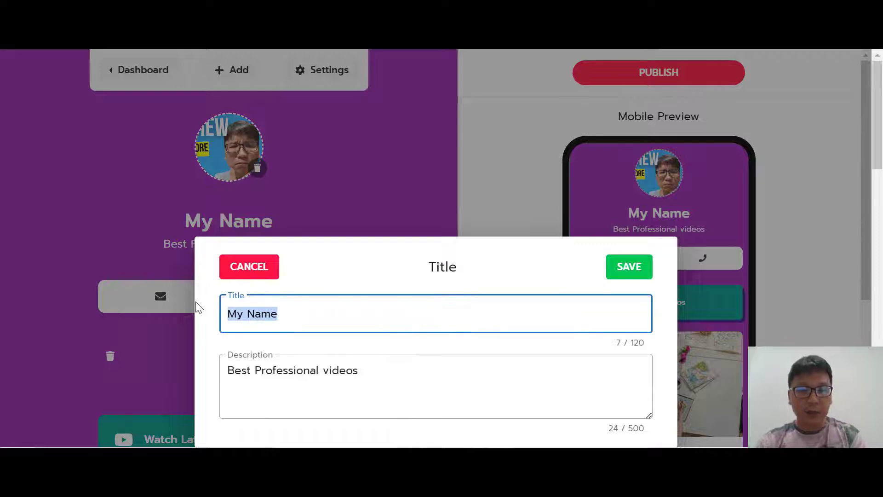
pyautogui.write('Top')
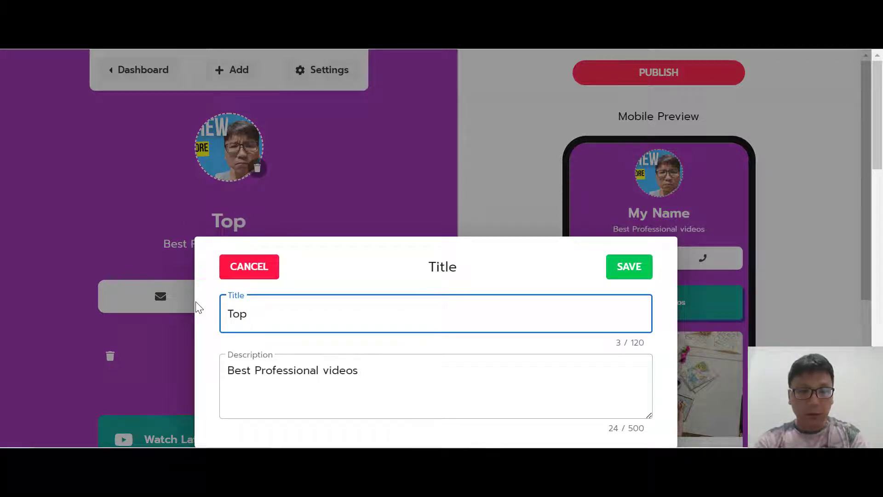
pyautogui.write('SaasRe')
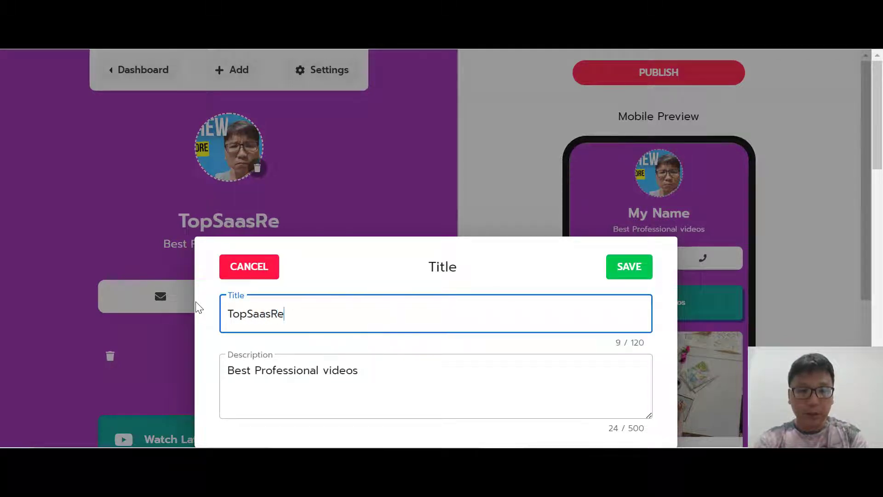
pyautogui.write('view')
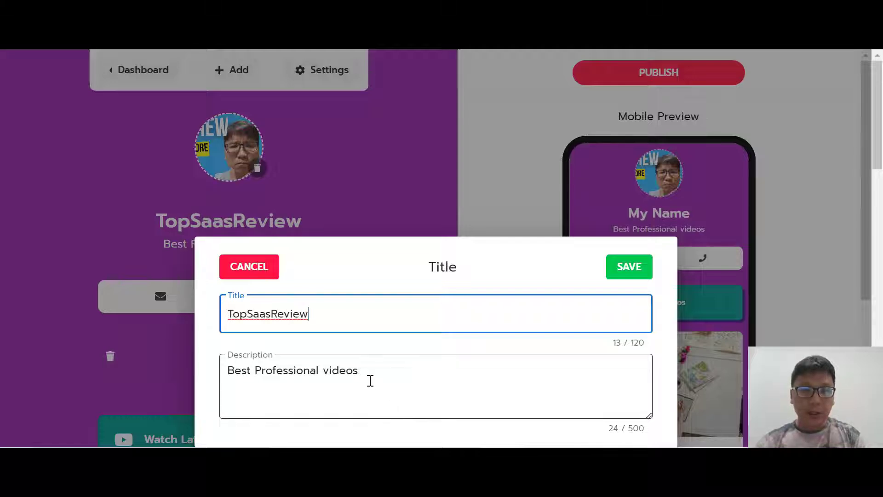
pyautogui.moveTo(371, 381); pyautogui.dragTo(207, 381)
pyautogui.write('Re')
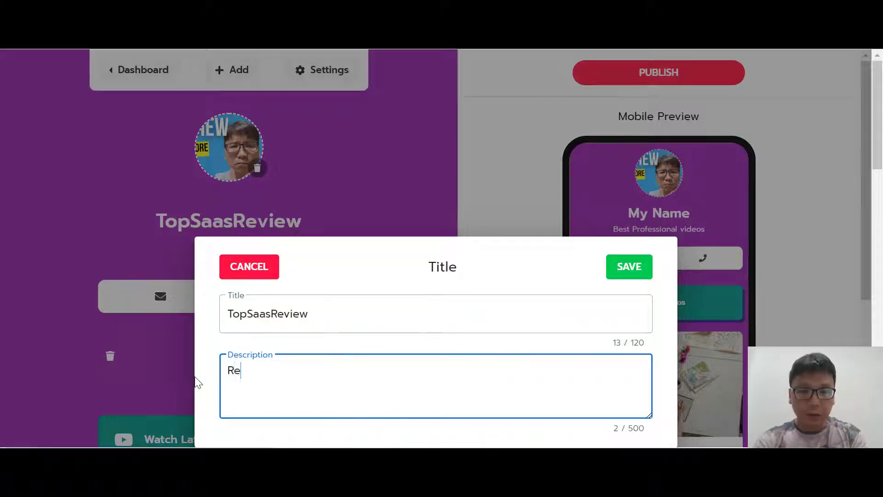
pyautogui.write('view')
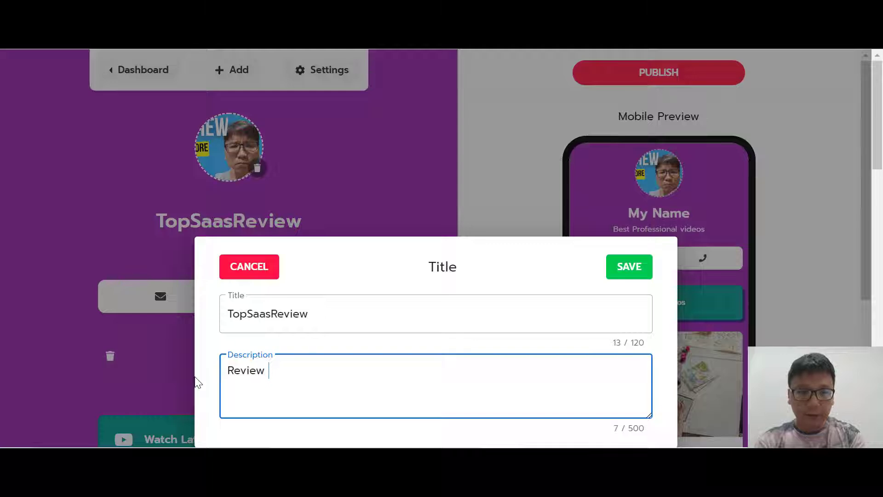
pyautogui.write(' Saas product')
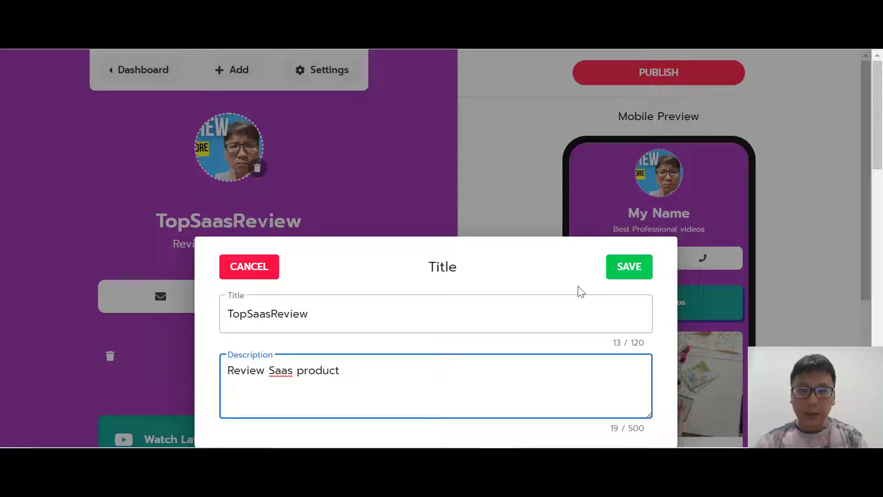
pyautogui.click(640, 272)
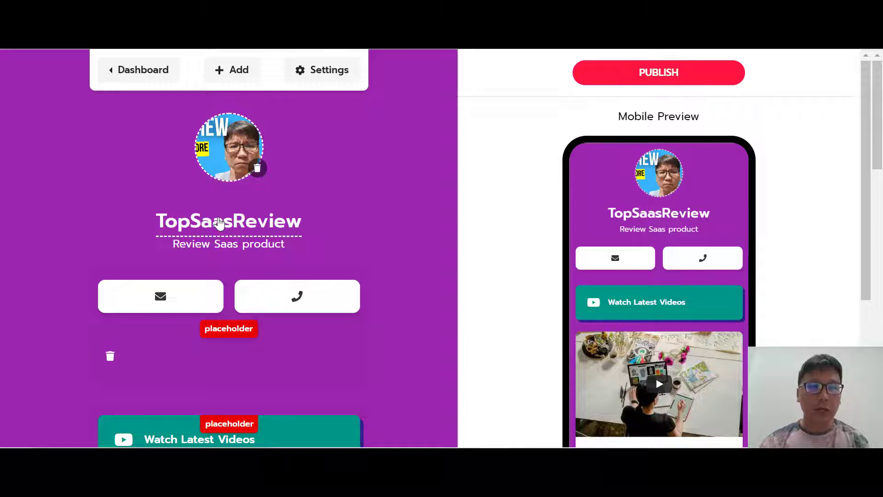
# In Messengers, enter the contact email address and a phone number with country code, then save.
pyautogui.click(177, 301)
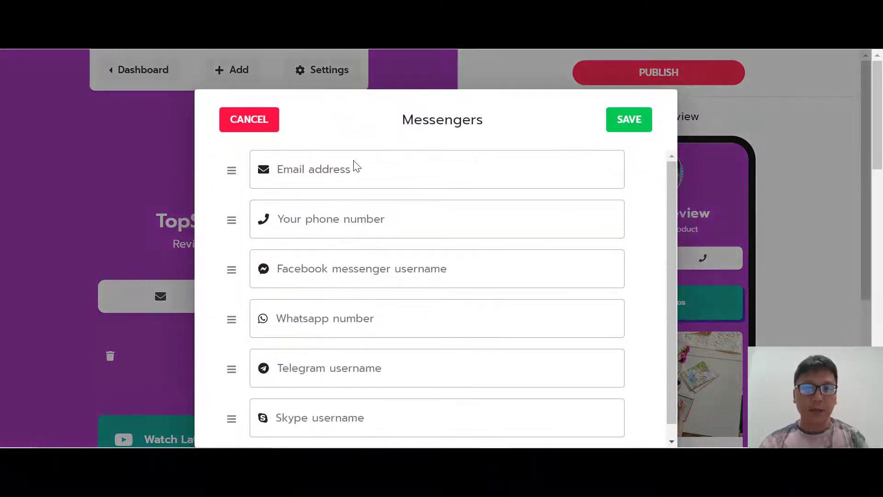
pyautogui.click(349, 168)
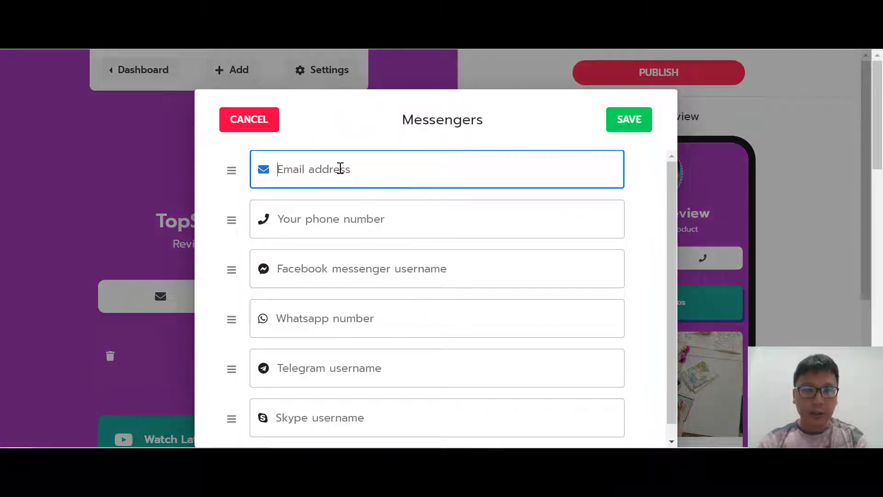
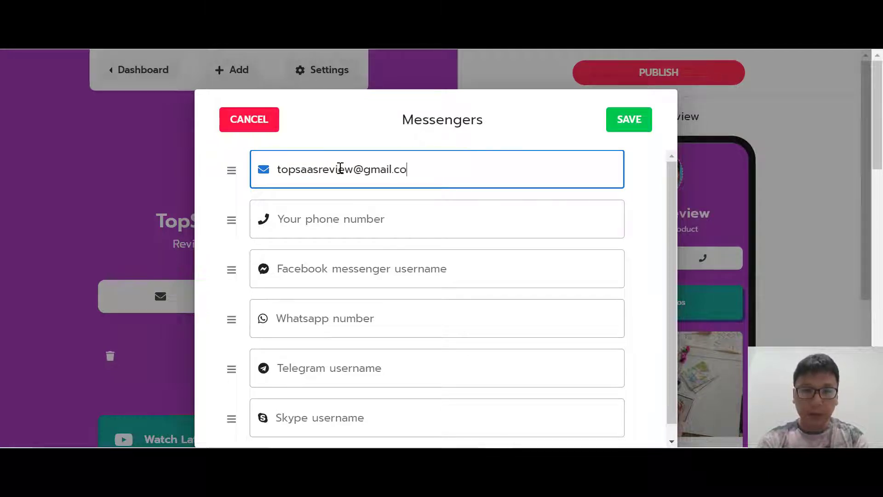
pyautogui.click(369, 219)
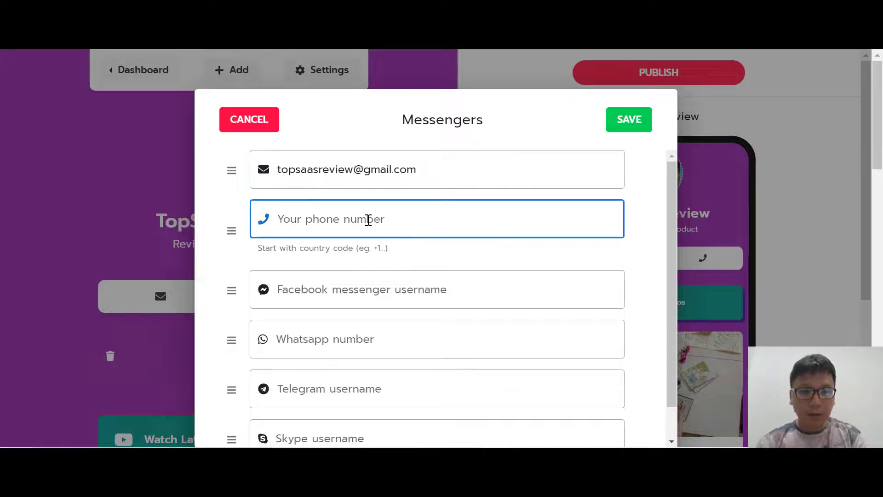
pyautogui.write('+65')
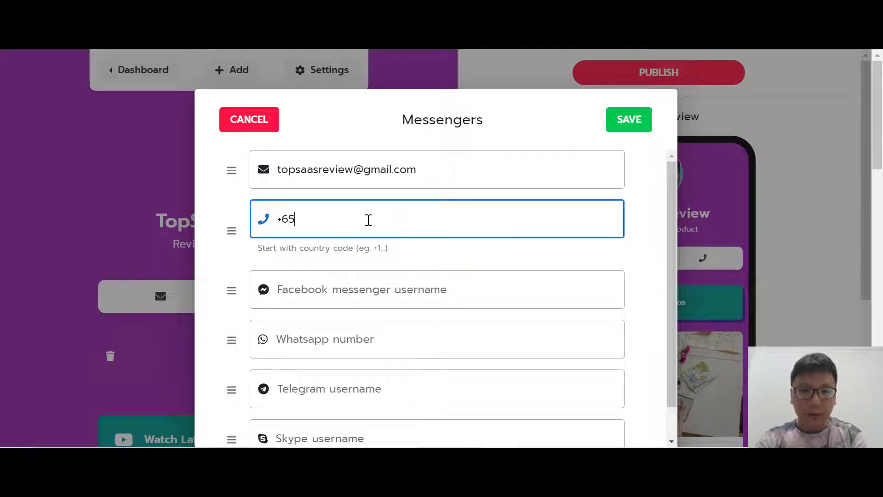
pyautogui.write('1234567')
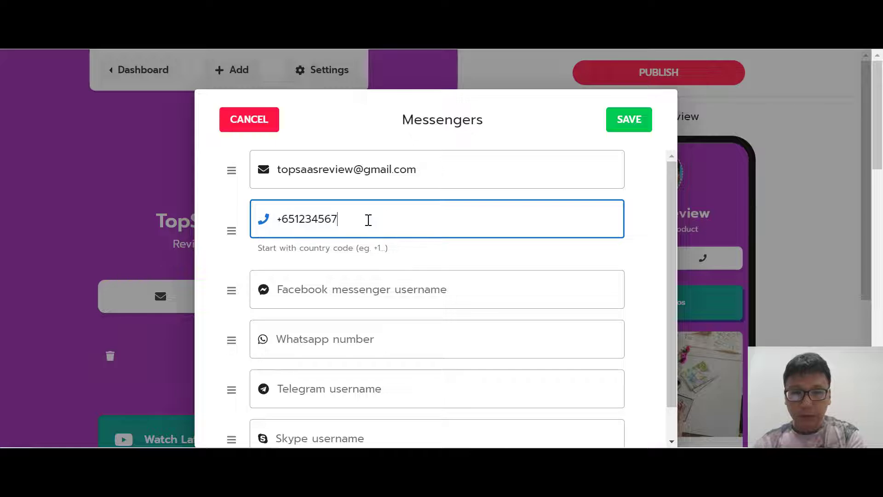
pyautogui.write('890')
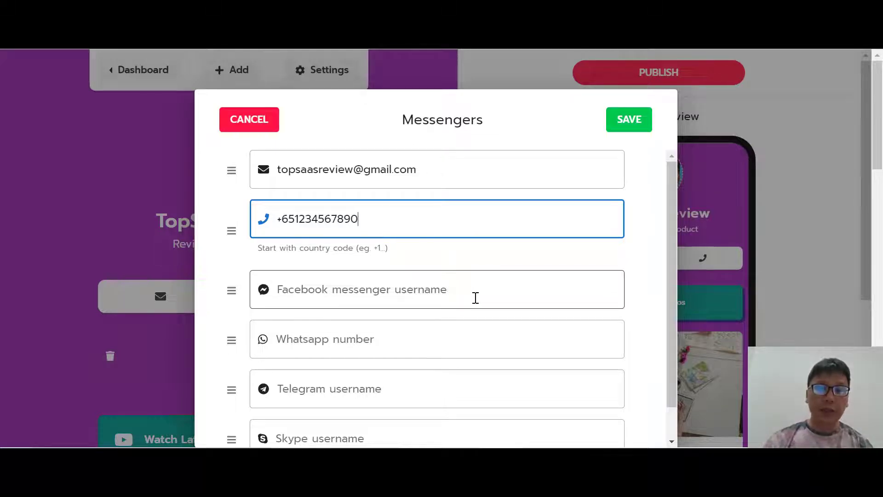
pyautogui.scroll(-1, 475, 297)
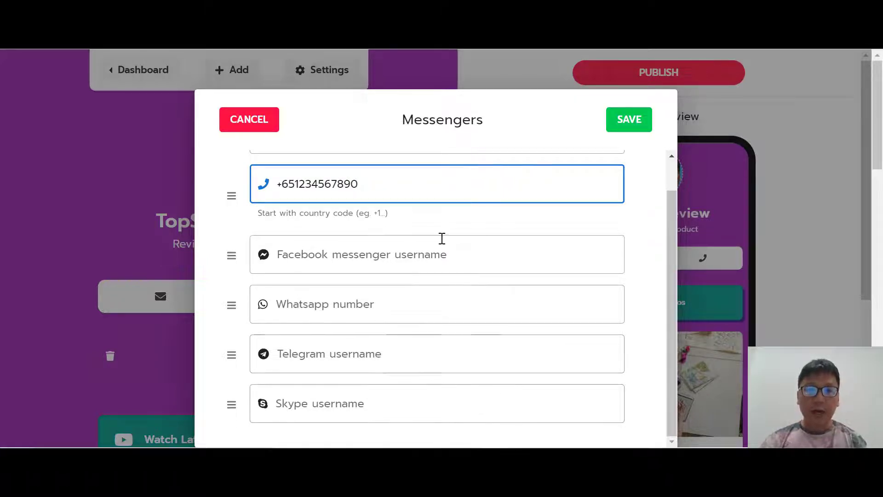
pyautogui.click(634, 130)
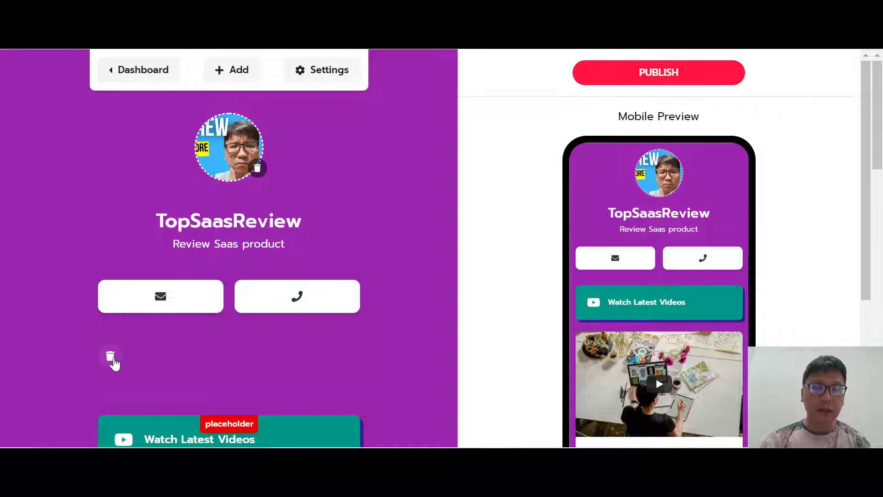
pyautogui.scroll(-1, 382, 349)
pyautogui.scroll(-2, 382, 349)
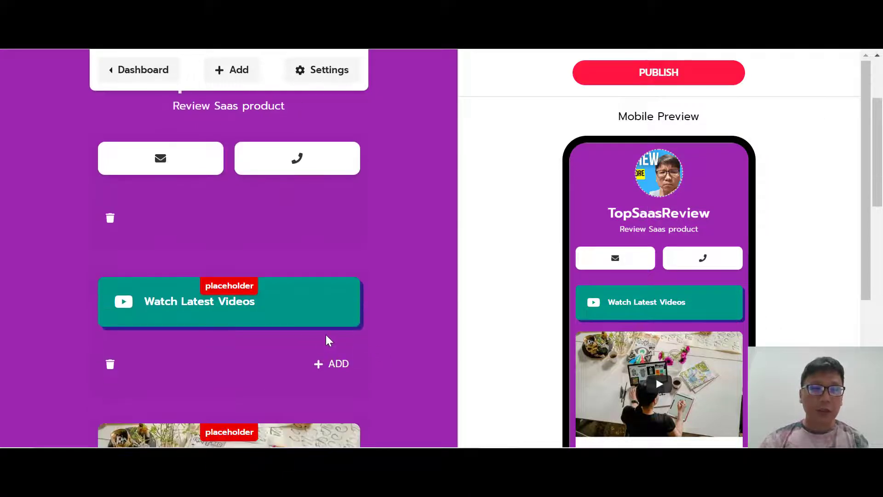